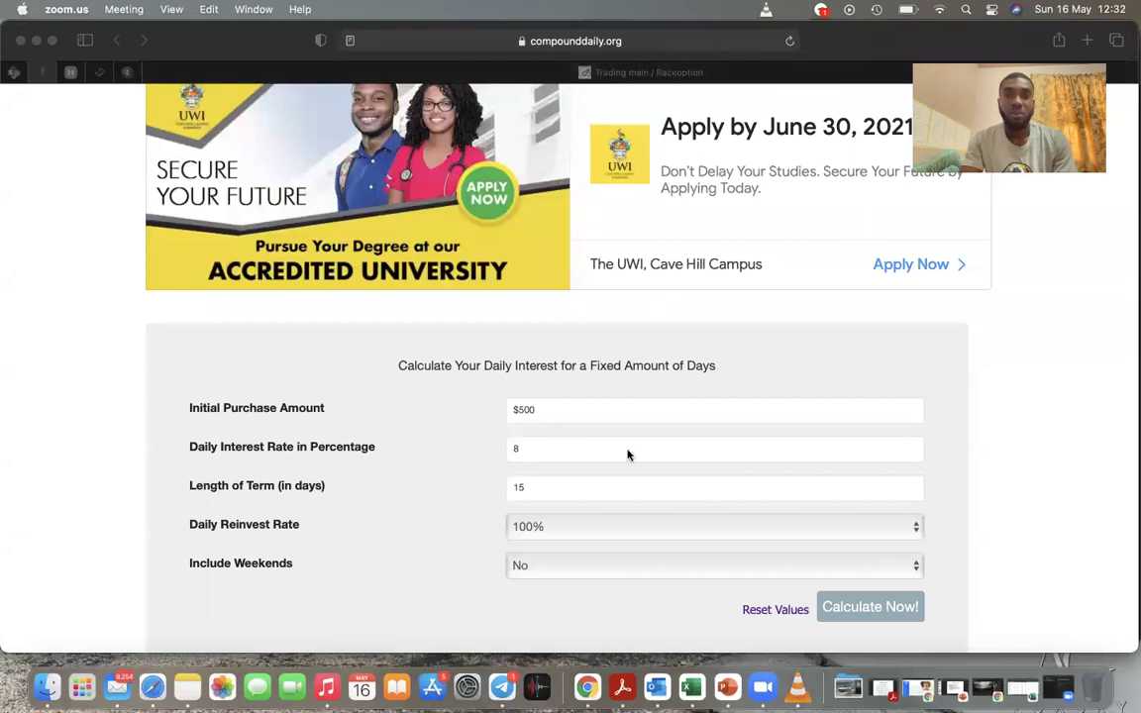
# - Change the term from 15 to 20 days and recalculate: $500 grows to $2330.51 by Fri Jun 11 2021
pyautogui.scroll(-2, 619, 411)
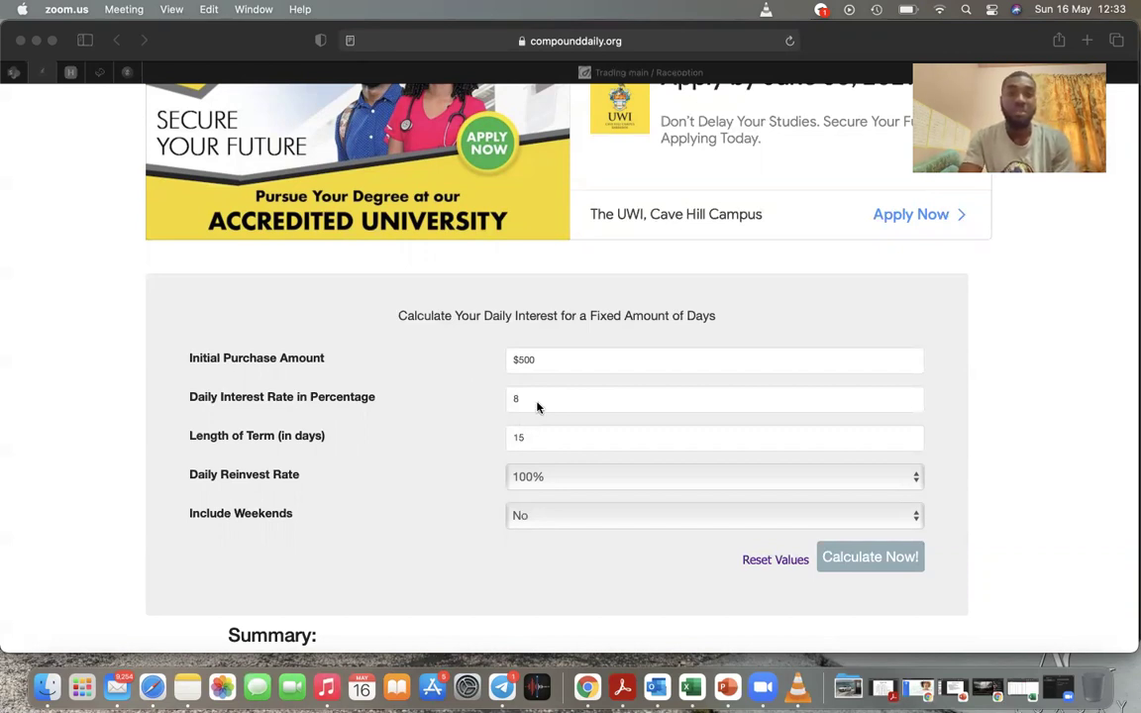
pyautogui.click(544, 436)
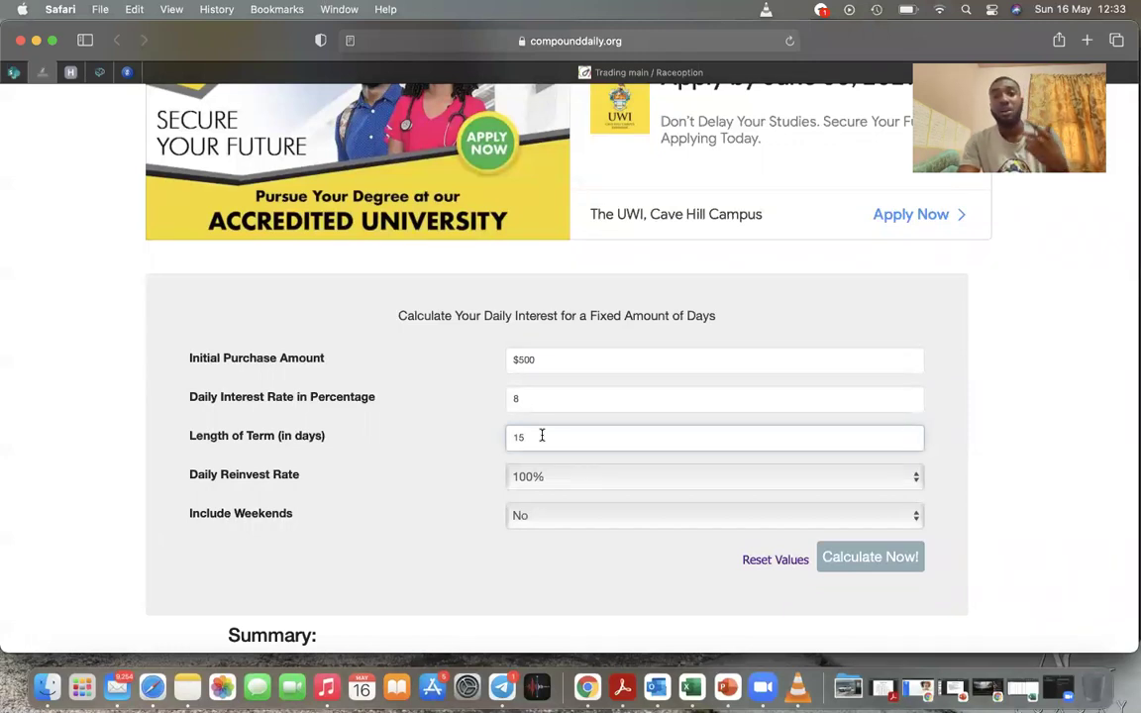
pyautogui.press('BackSpace')
pyautogui.press('BackSpace')
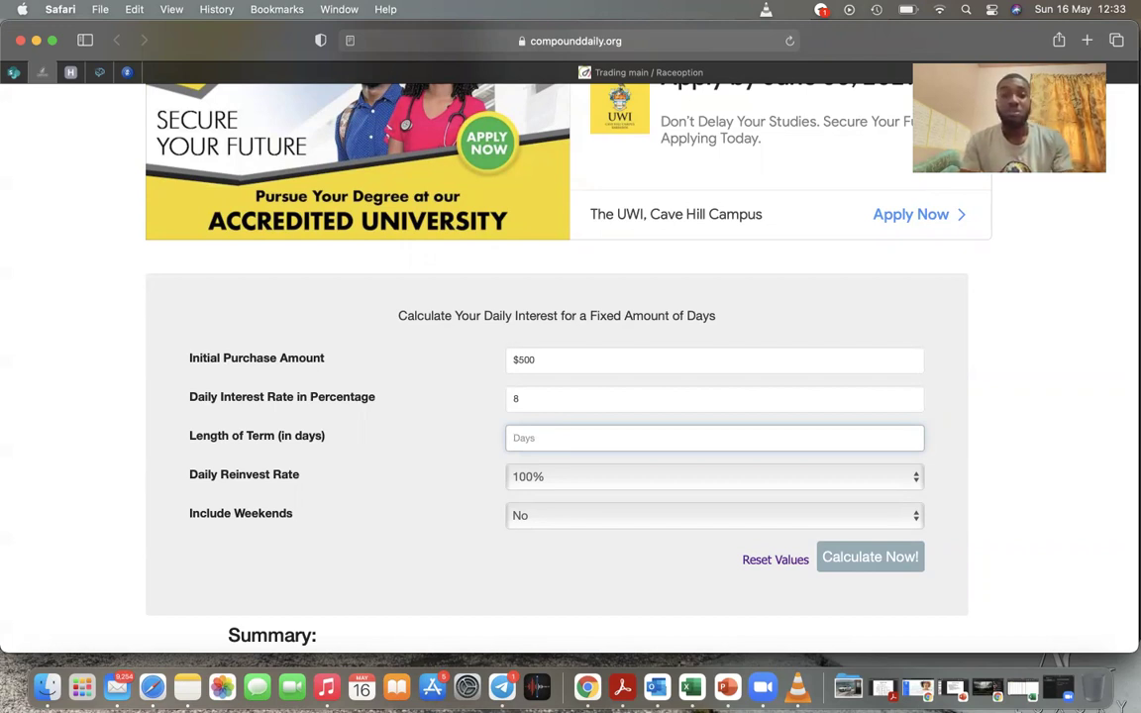
pyautogui.write('20')
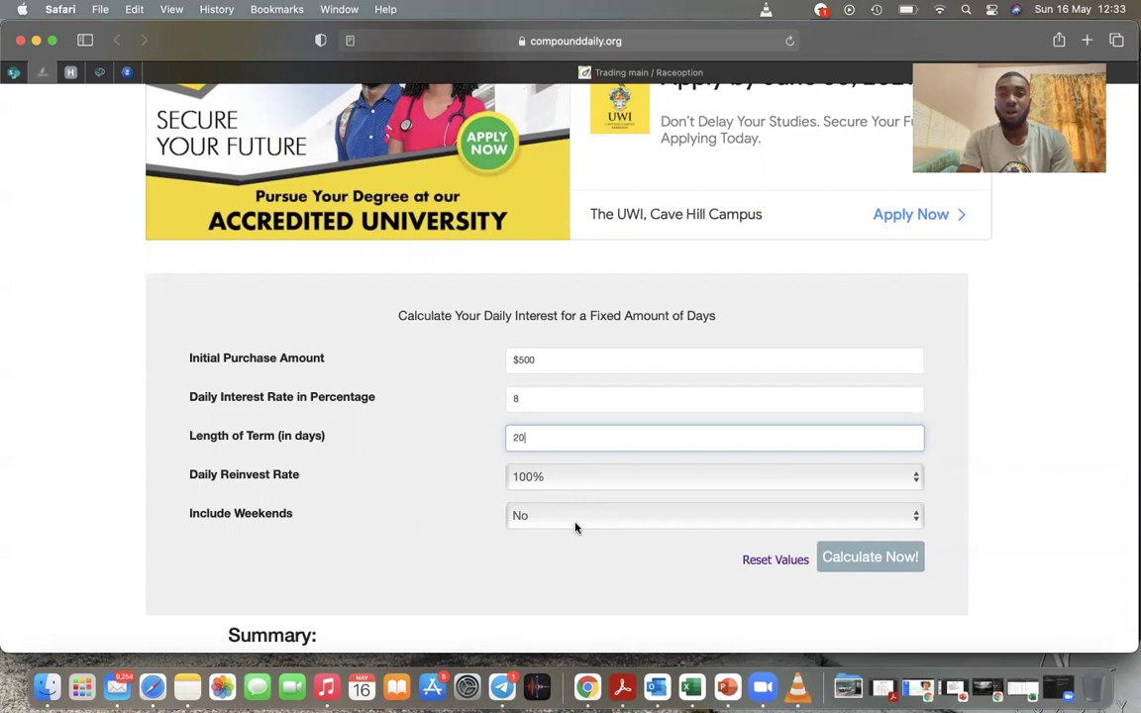
pyautogui.click(881, 570)
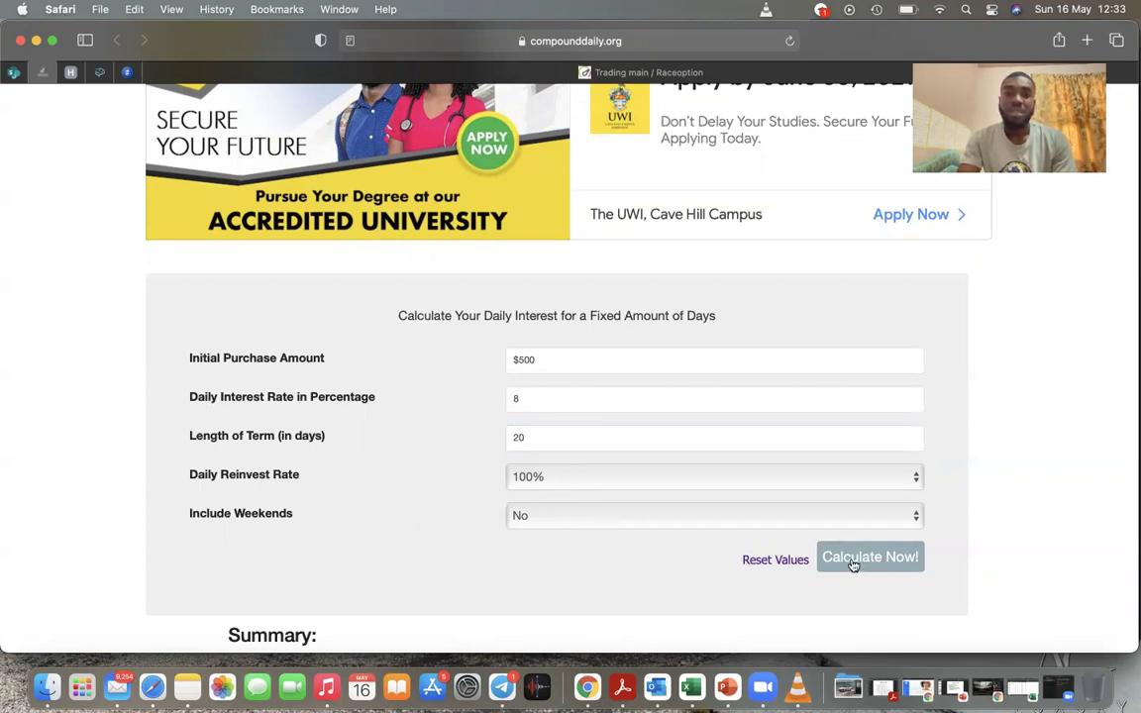
pyautogui.scroll(-1, 528, 537)
pyautogui.scroll(-3, 528, 537)
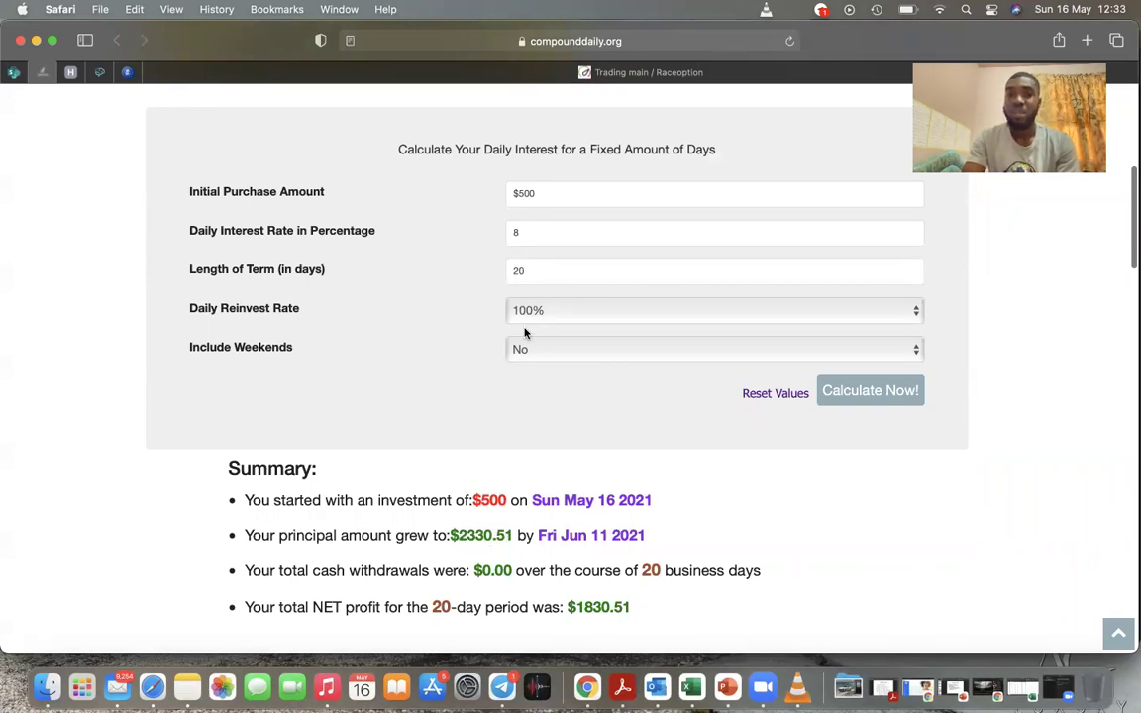
pyautogui.moveTo(517, 231); pyautogui.dragTo(504, 231)
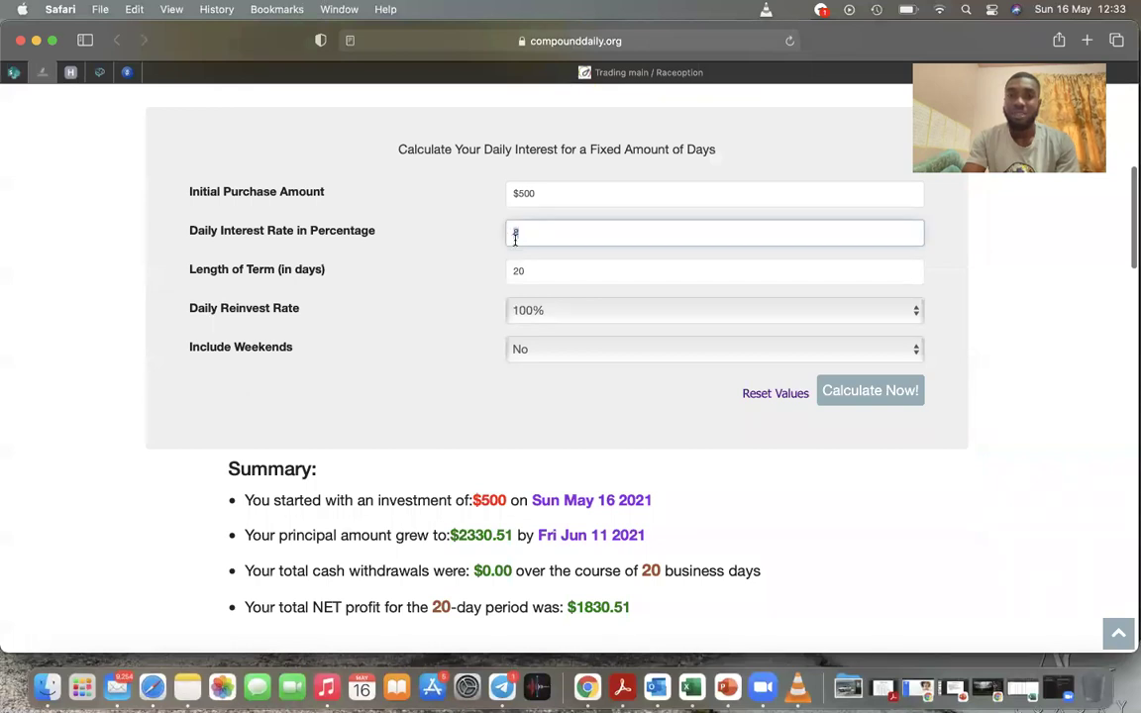
pyautogui.click(523, 233)
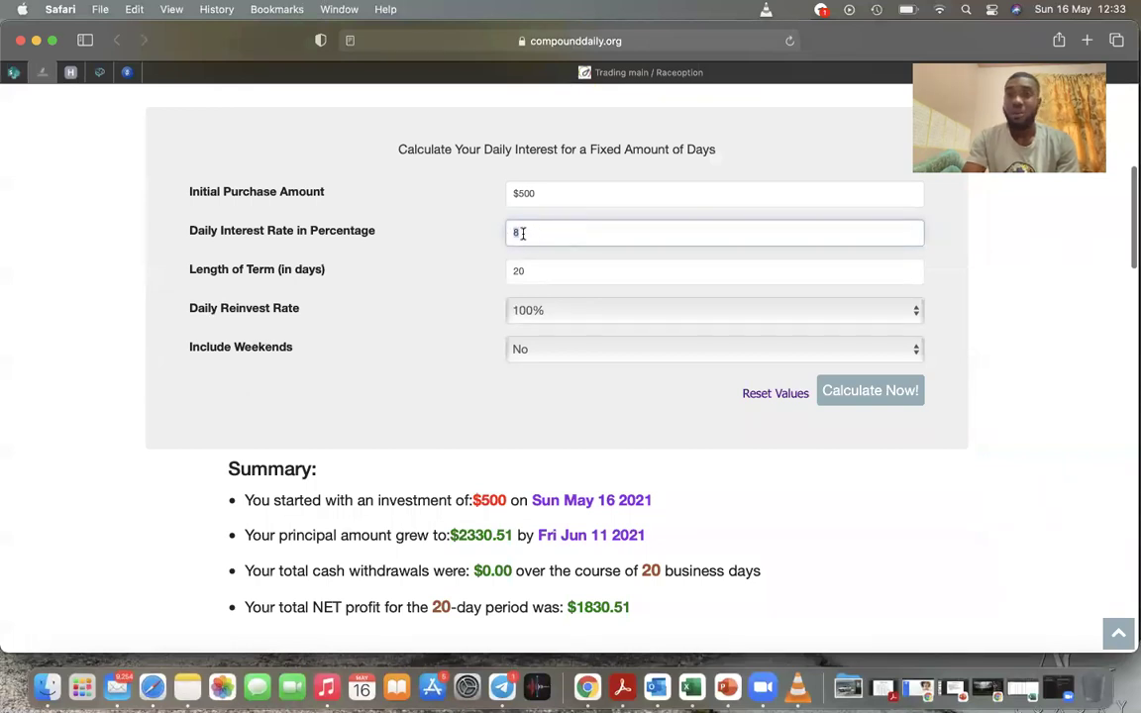
pyautogui.moveTo(522, 233); pyautogui.dragTo(511, 238)
pyautogui.click(545, 276)
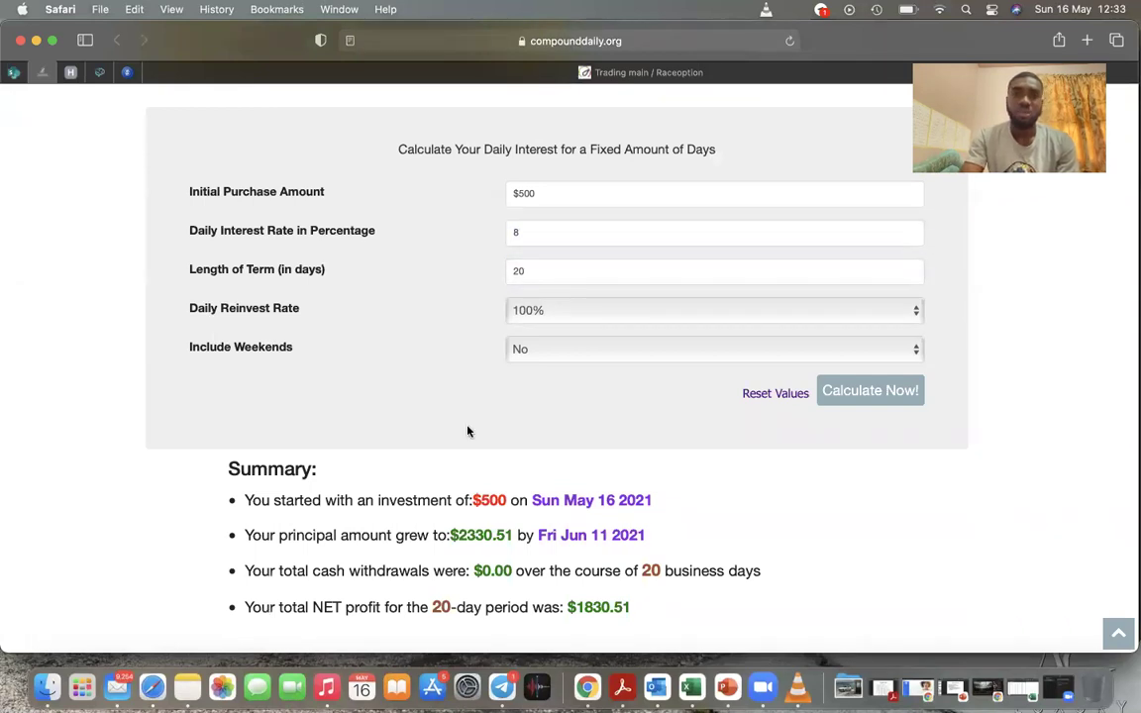
pyautogui.scroll(-10, 466, 430)
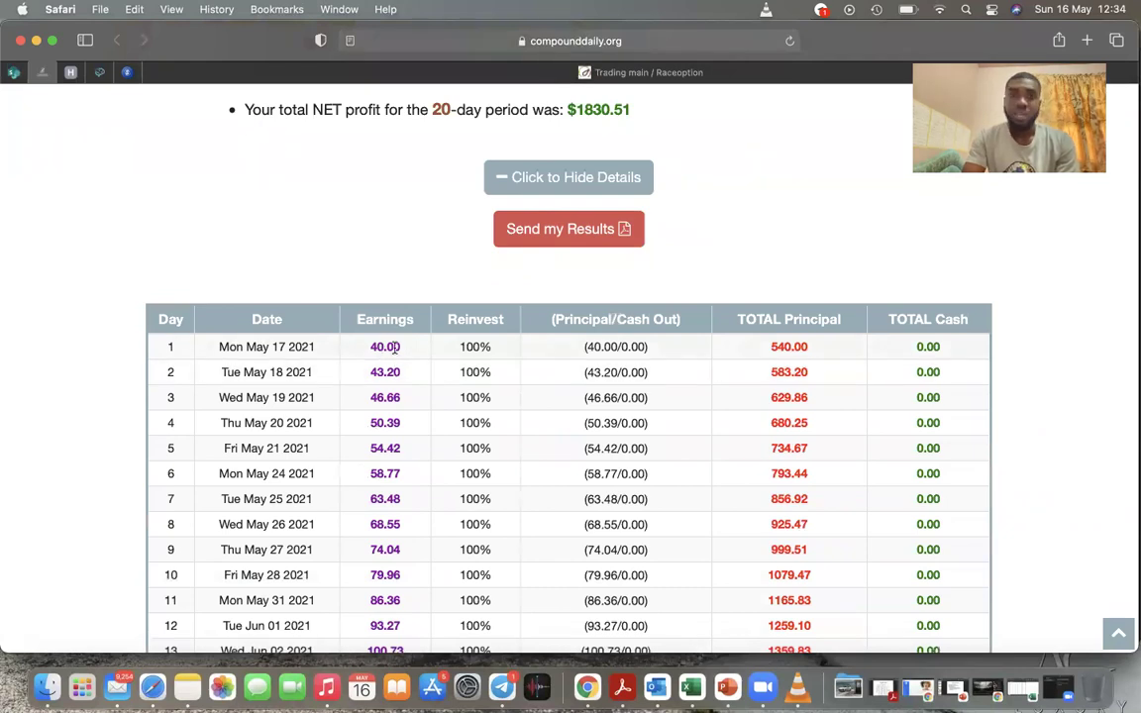
pyautogui.scroll(10, 377, 350)
pyautogui.scroll(-1, 492, 287)
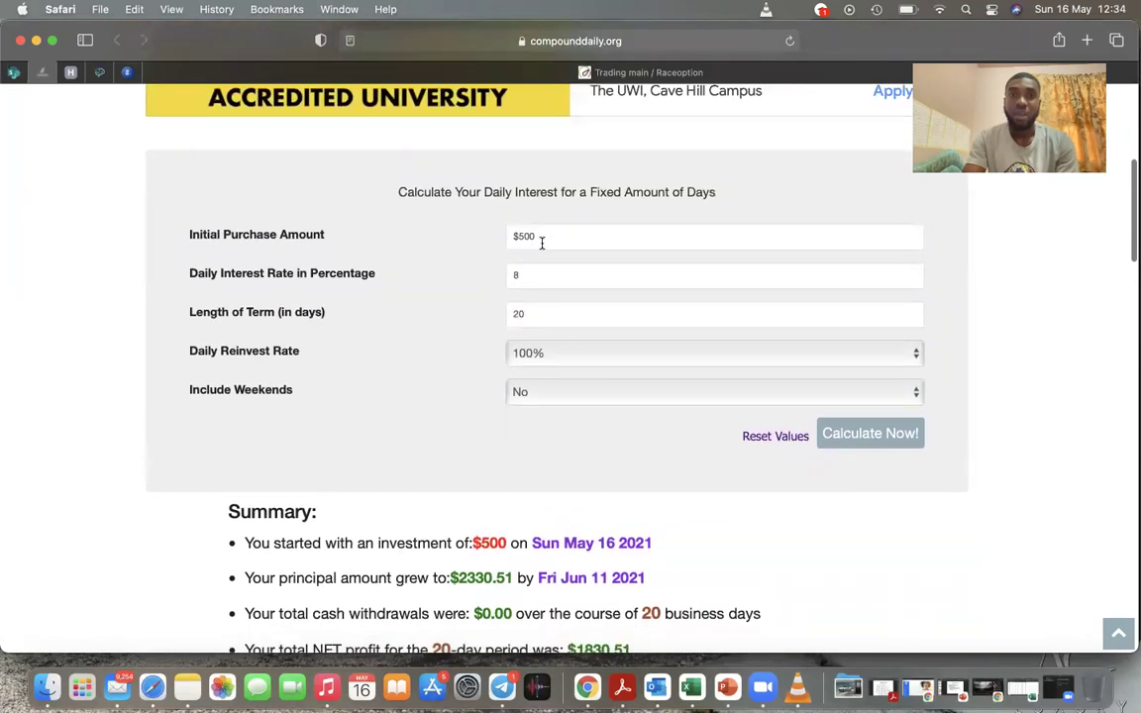
pyautogui.scroll(-6, 483, 369)
pyautogui.scroll(-2, 483, 369)
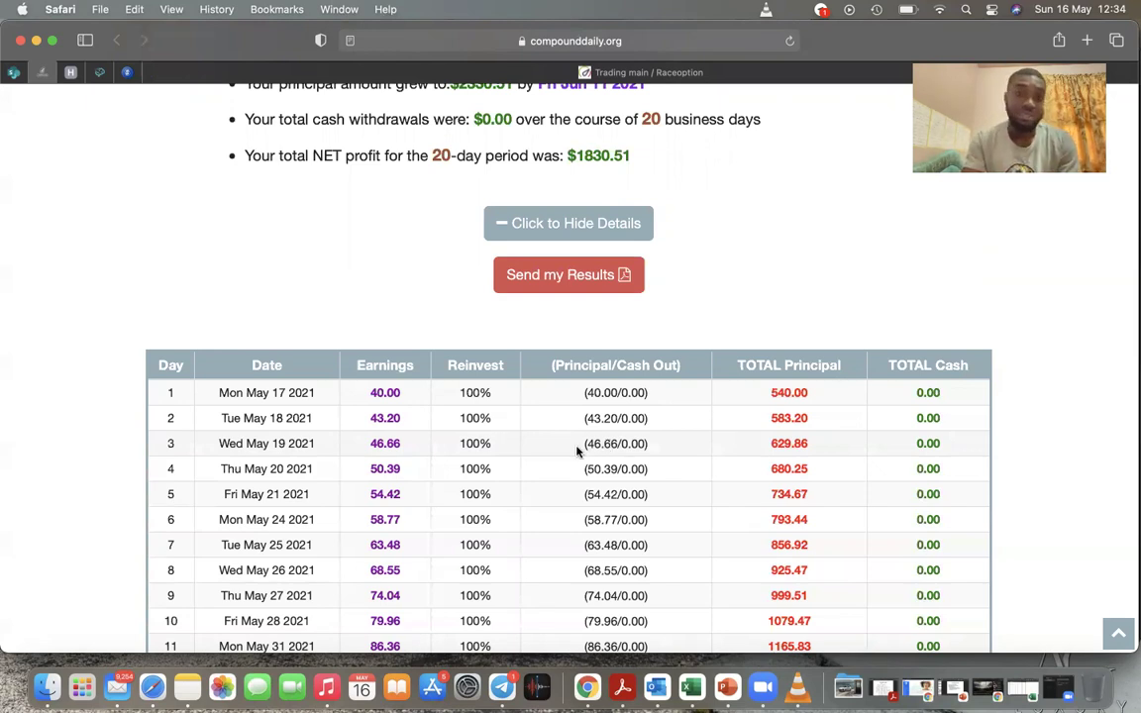
pyautogui.scroll(5, 577, 451)
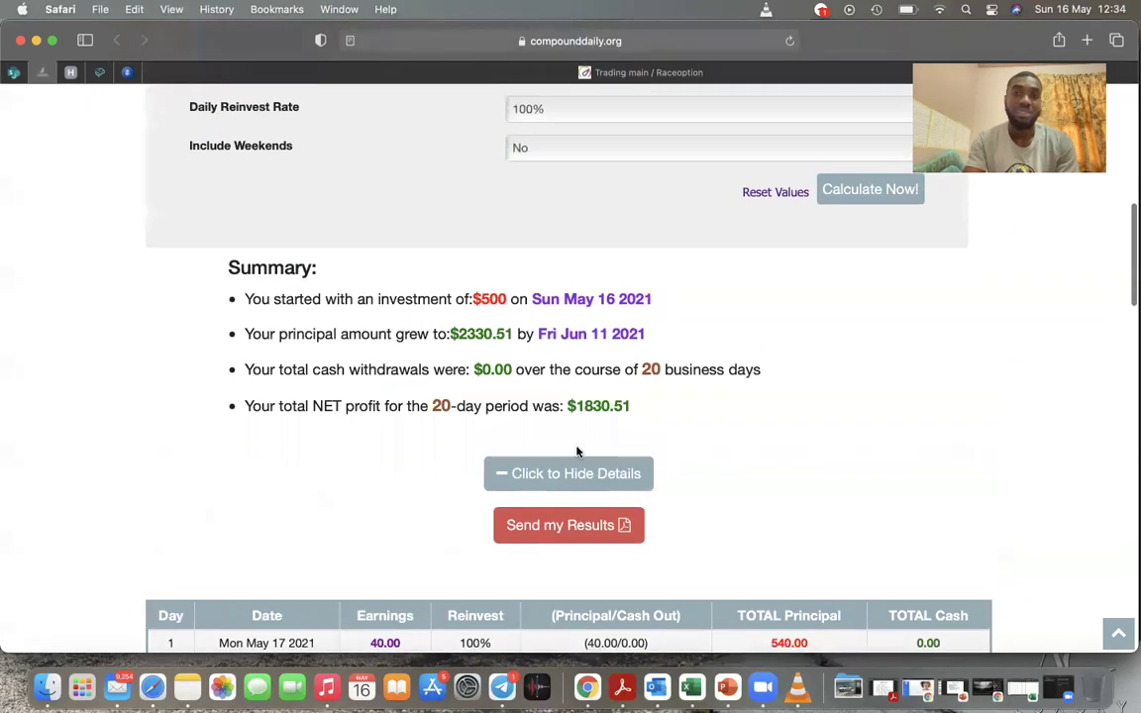
pyautogui.scroll(3, 578, 451)
# - Replace the 20-day term with 60 days and recalculate: $500 grows to $50629.16, $50129.16 profit
pyautogui.click(550, 224)
pyautogui.press('BackSpace')
pyautogui.press('BackSpace')
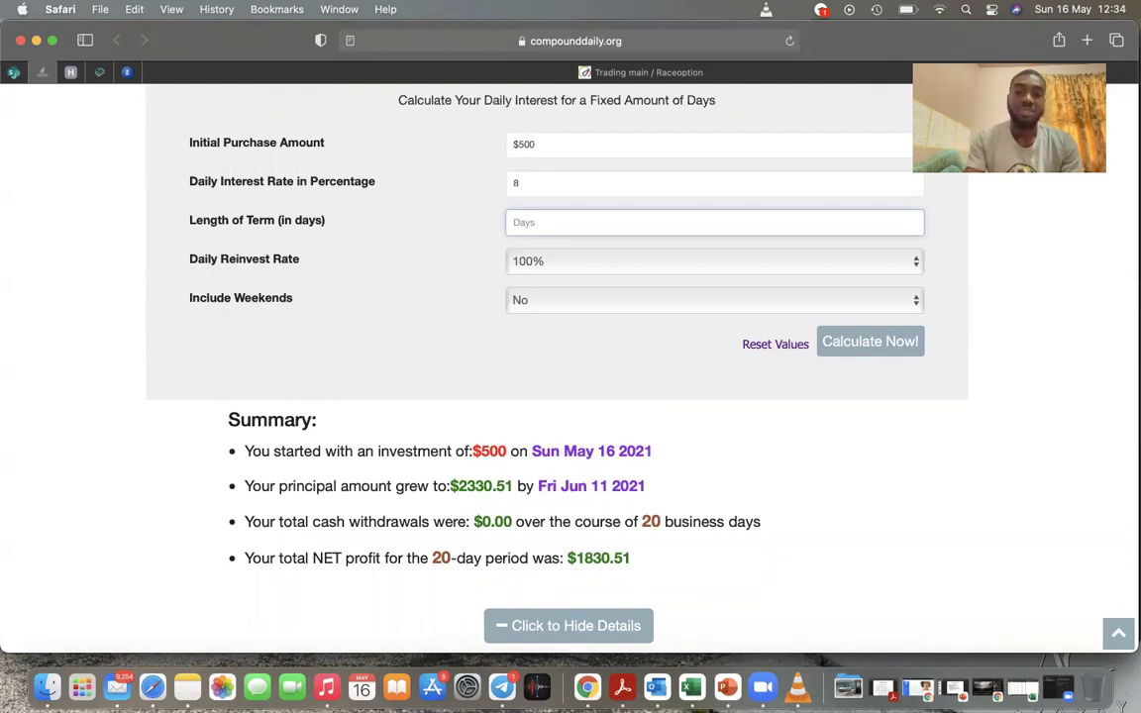
pyautogui.write('60')
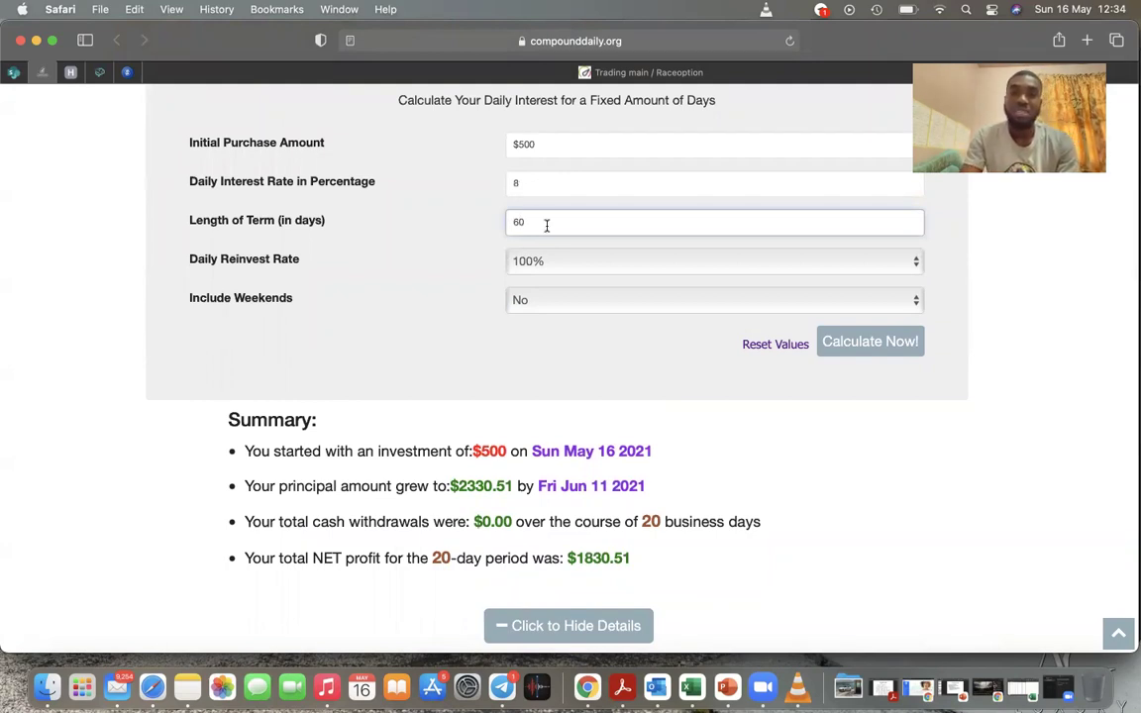
pyautogui.click(872, 354)
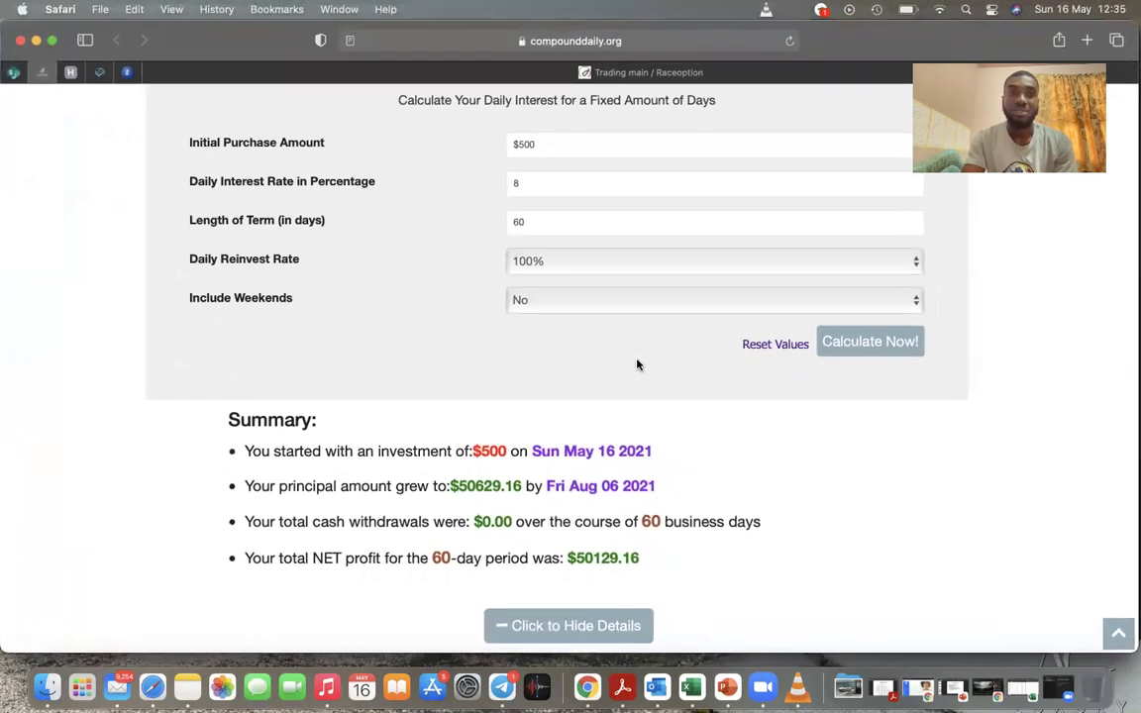
pyautogui.hotkey('ctrl', 'Up')
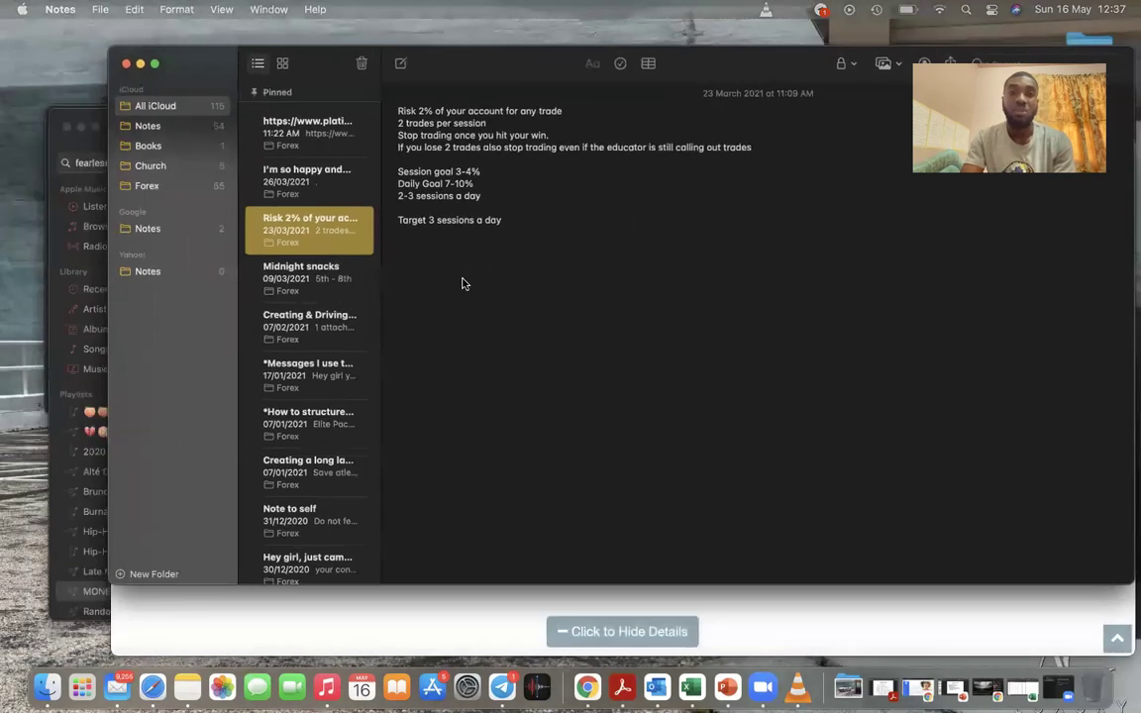
# - From Mission Control, bring the compounddaily.org calculator window back full screen
pyautogui.hotkey('ctrl', 'Up')
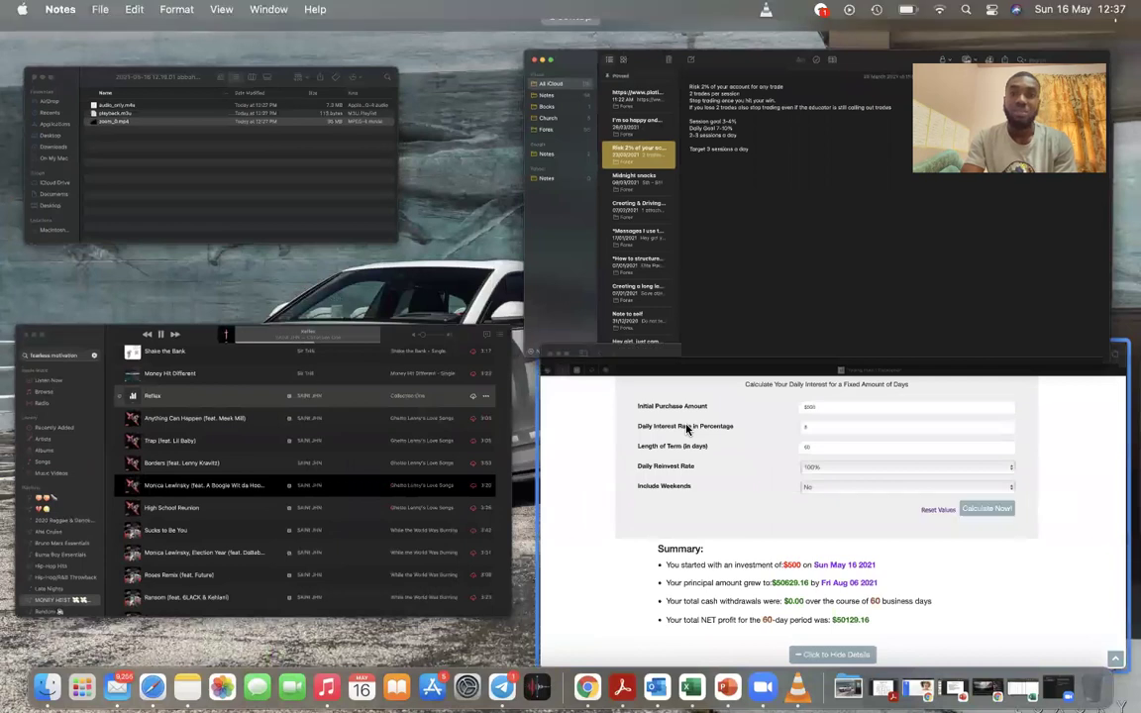
pyautogui.click(654, 406)
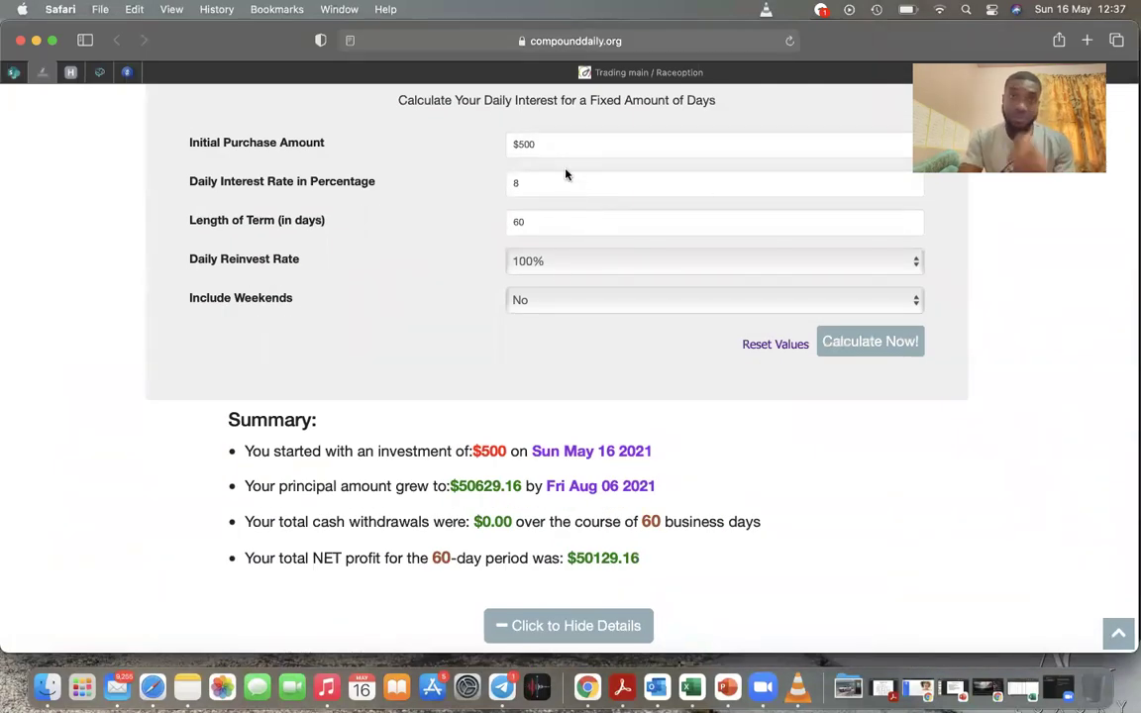
# - Switch to the Trading main / Raceoption tab showing the USD/CNH Turbo 1-minute option
pyautogui.click(435, 73)
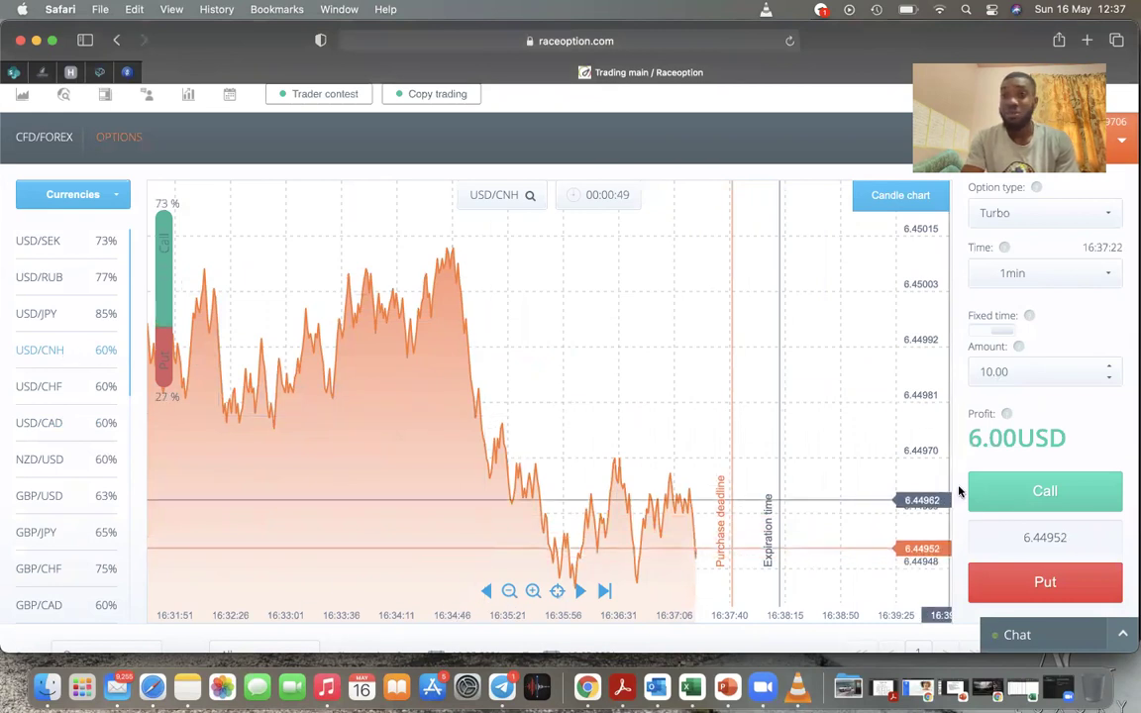
# - Highlight the 6.00 USD profit figure, then return to the pinned compounddaily.org tab
pyautogui.moveTo(967, 438); pyautogui.dragTo(1060, 436)
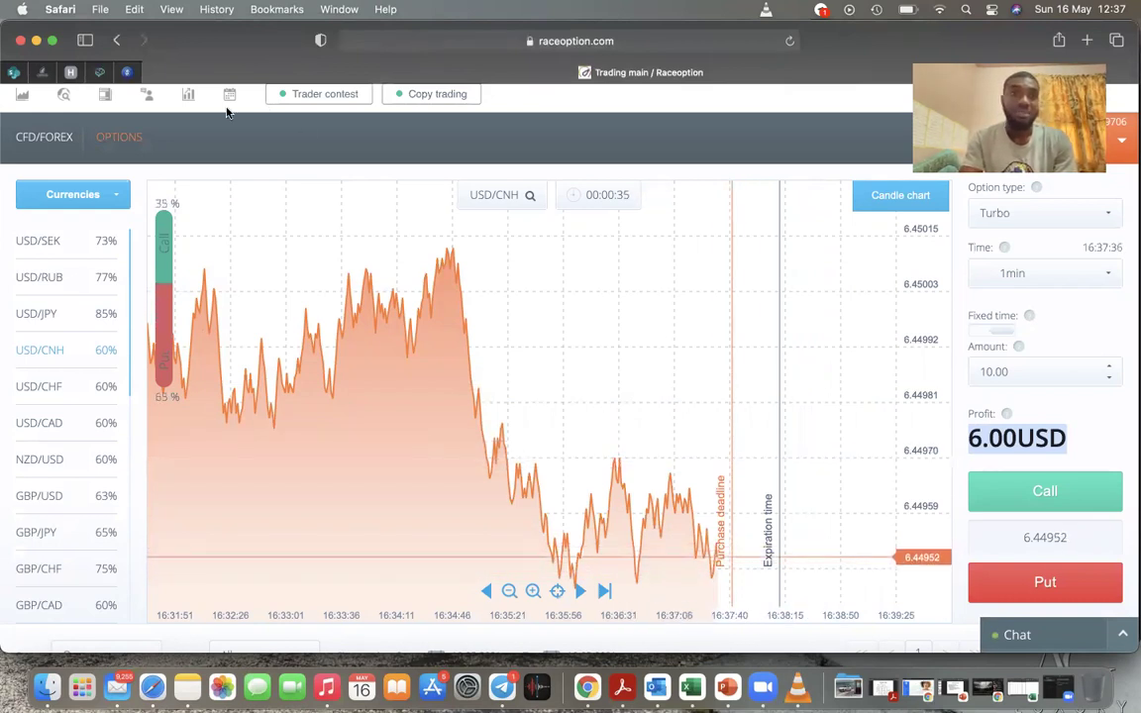
pyautogui.click(41, 73)
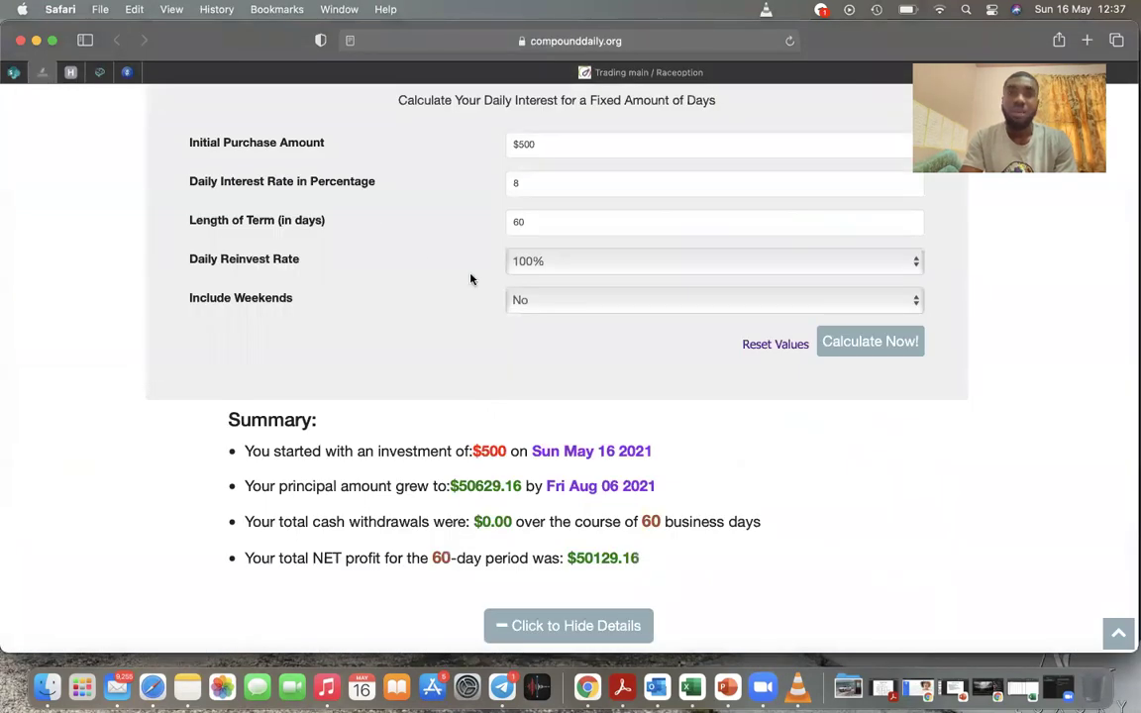
# - Scroll to the top of the calculator page and restore the Road to 8 figures workbook from the Dock
pyautogui.scroll(2, 471, 279)
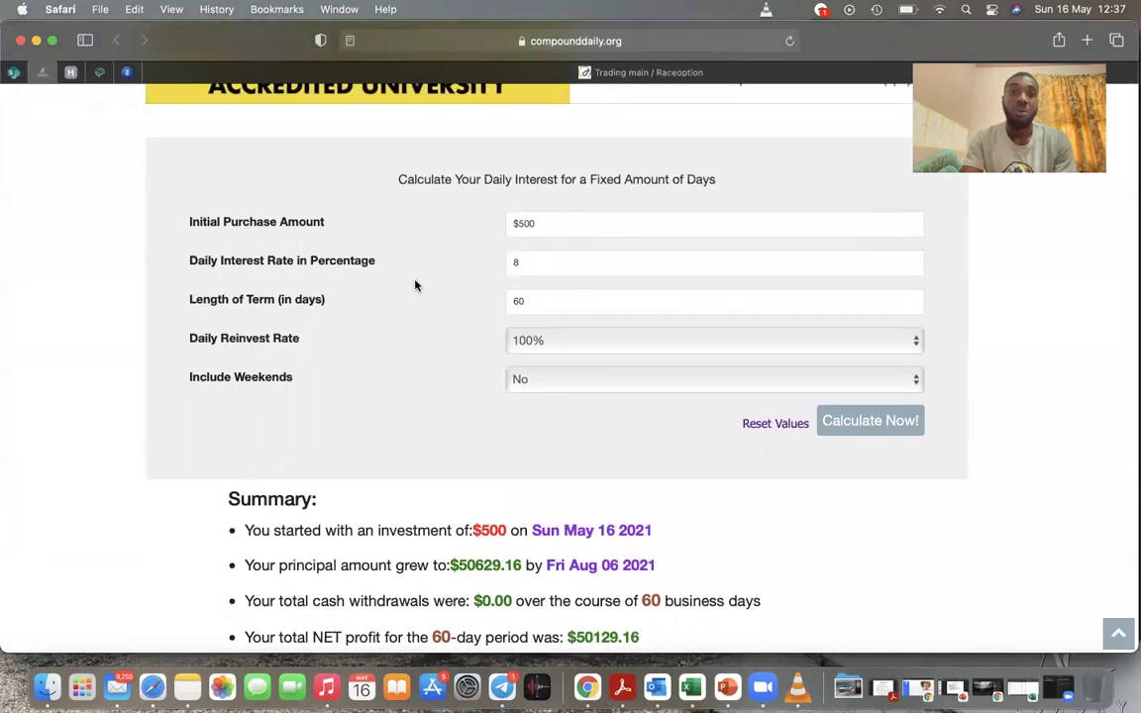
pyautogui.scroll(2, 415, 285)
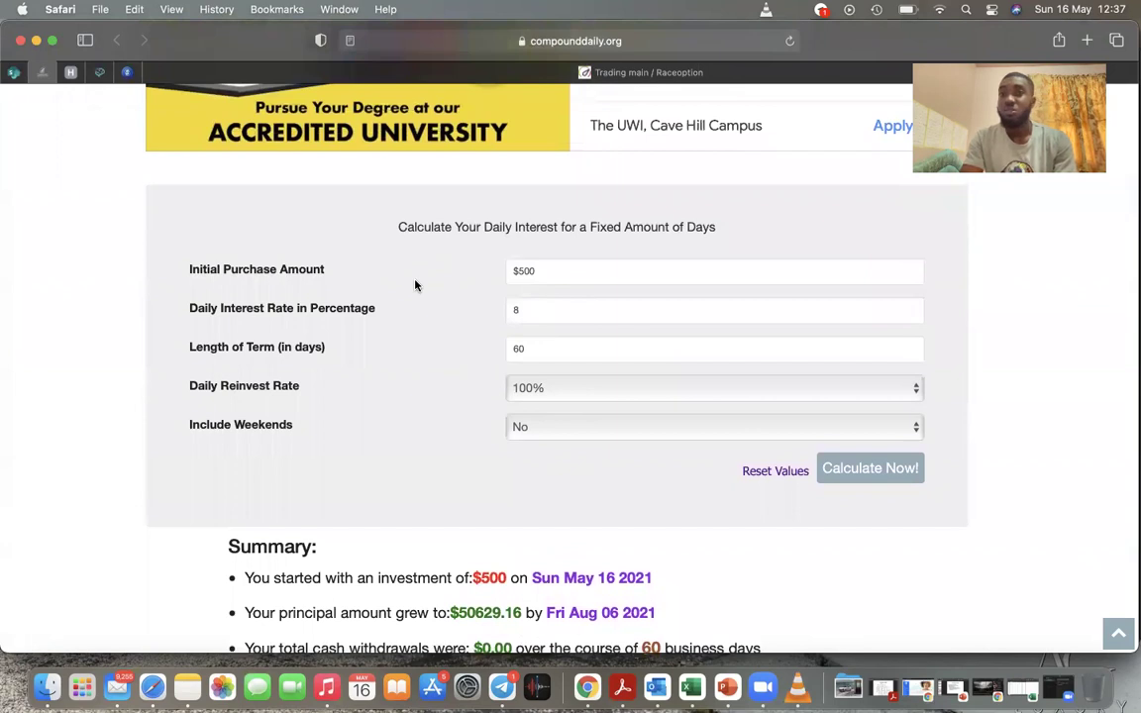
pyautogui.scroll(2, 474, 273)
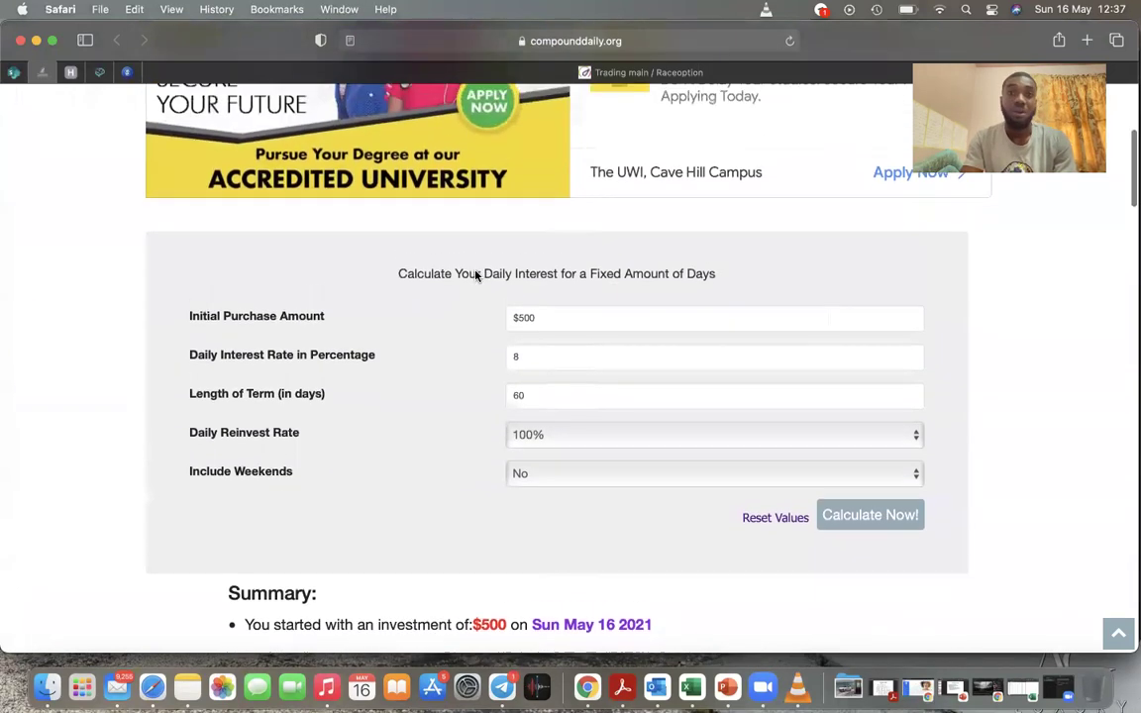
pyautogui.scroll(2, 473, 276)
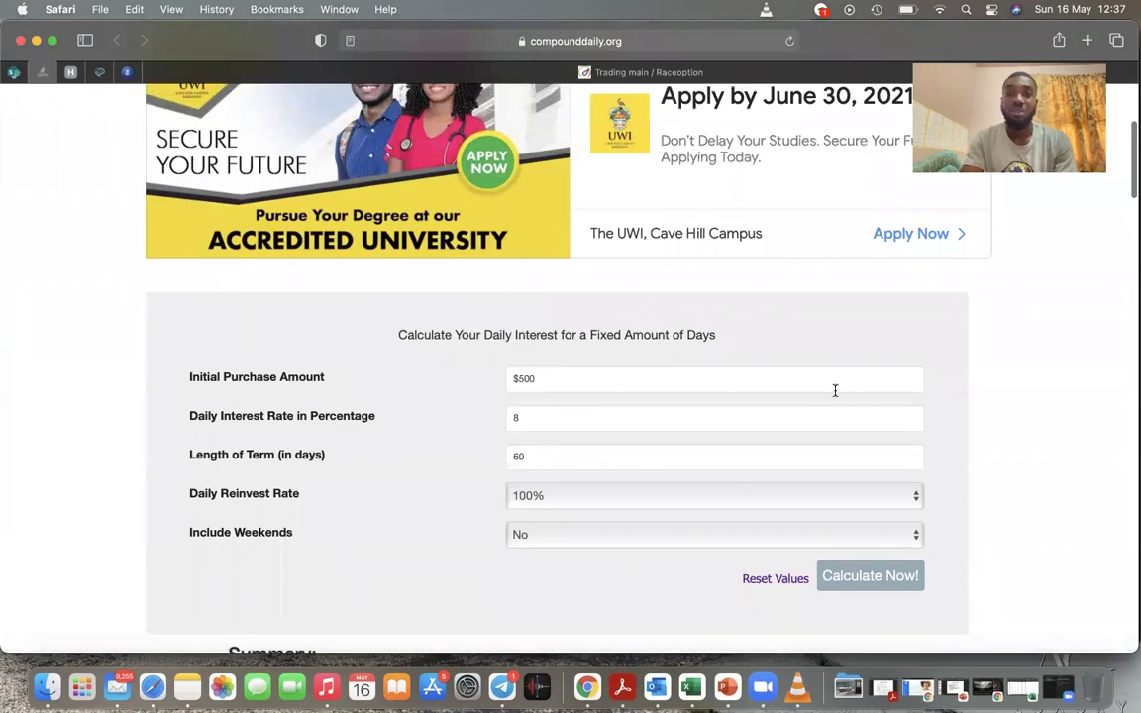
pyautogui.click(1023, 686)
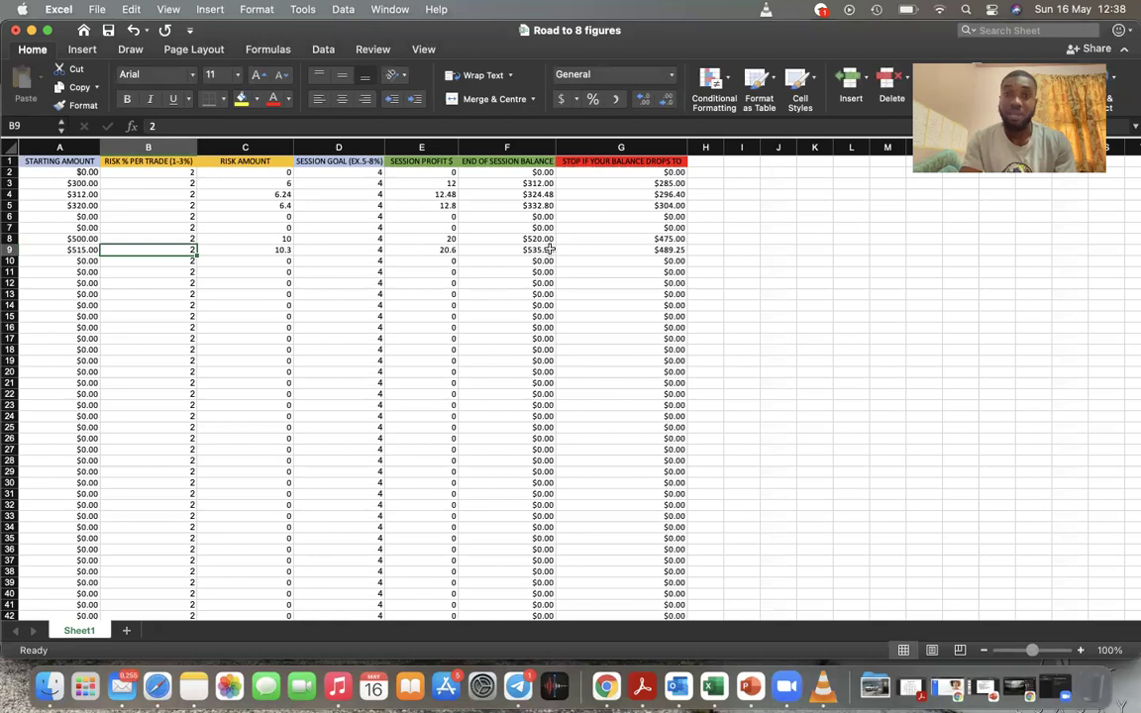
# - Enter starting amounts 540 in A10 and 513 in A11, check C14's formula, then minimize the workbook
pyautogui.click(81, 261)
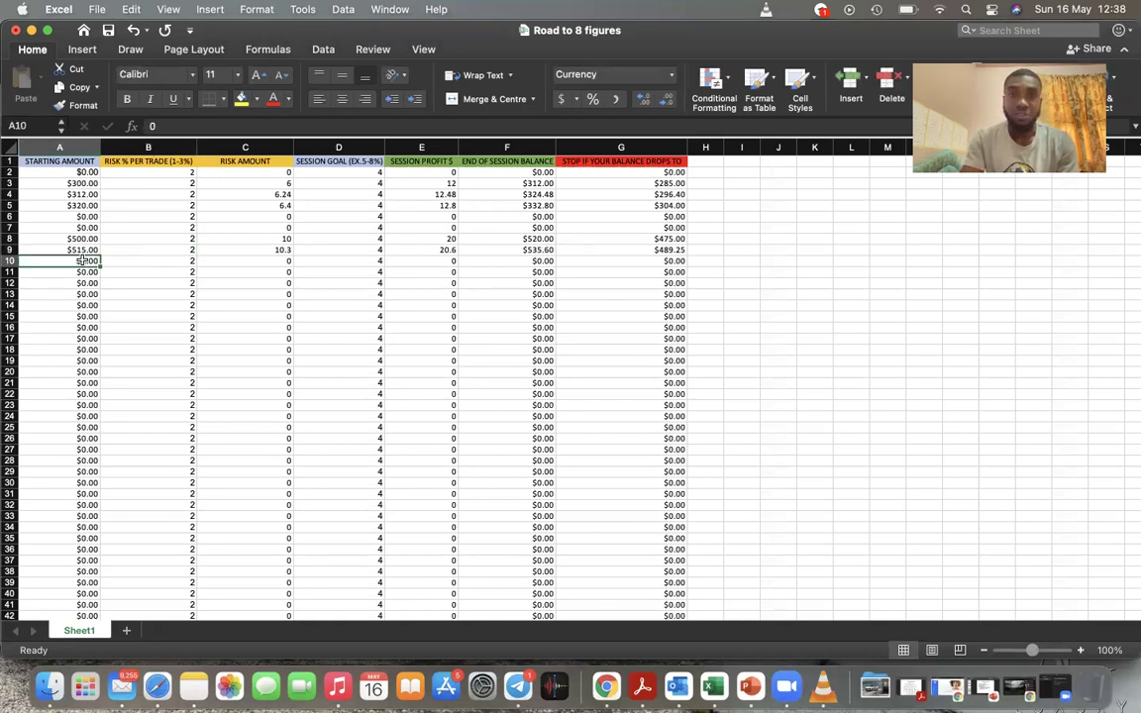
pyautogui.write('54')
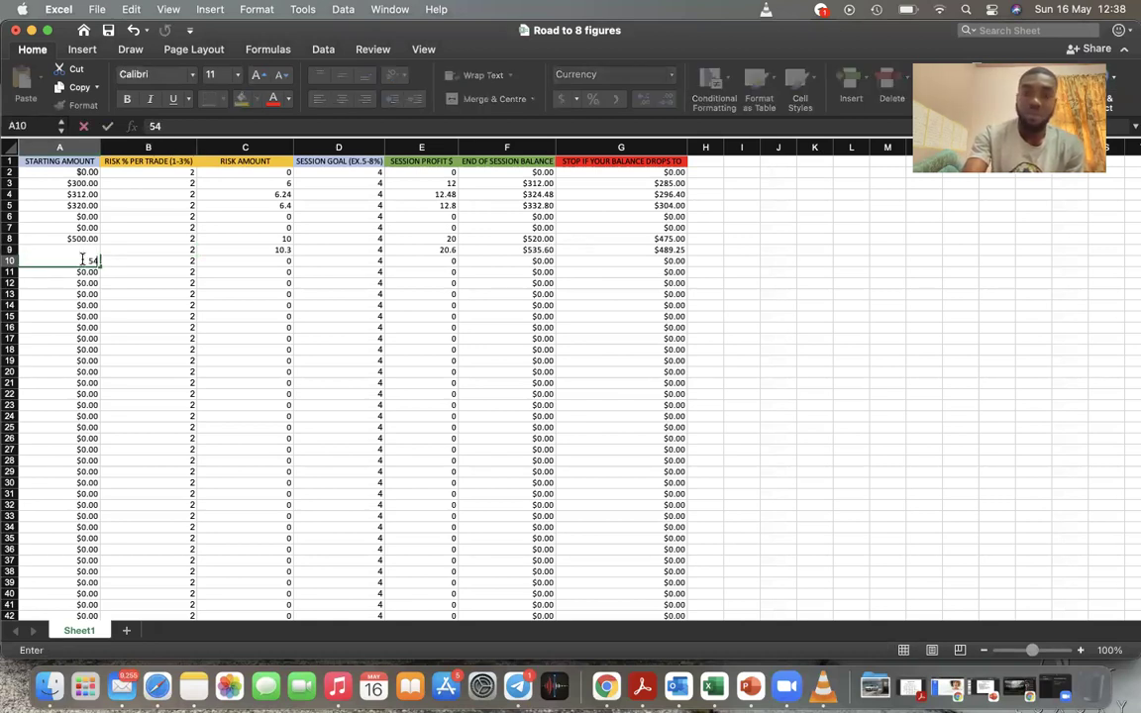
pyautogui.write('0')
pyautogui.press('Tab')
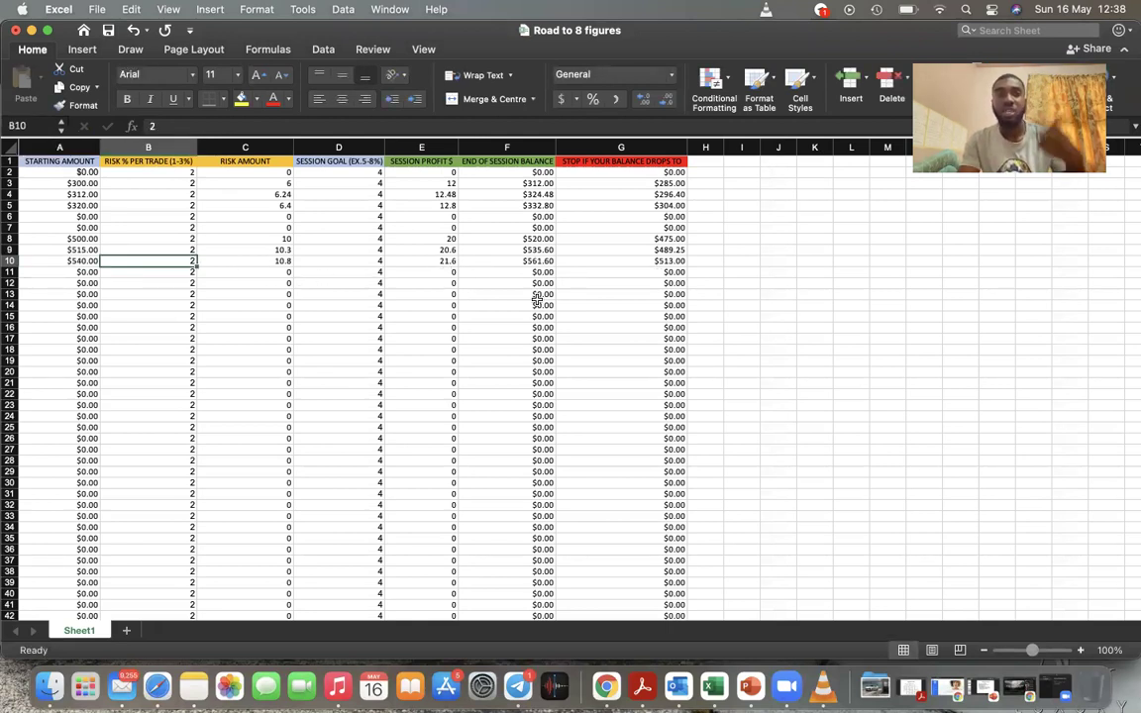
pyautogui.click(81, 273)
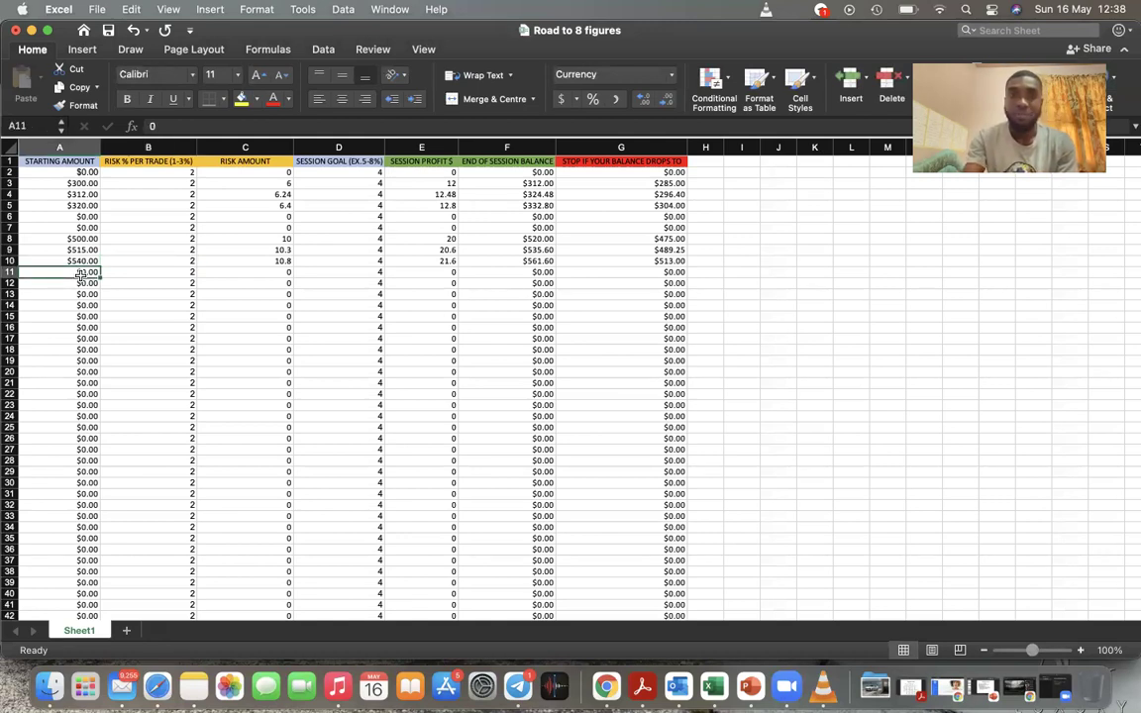
pyautogui.write('513')
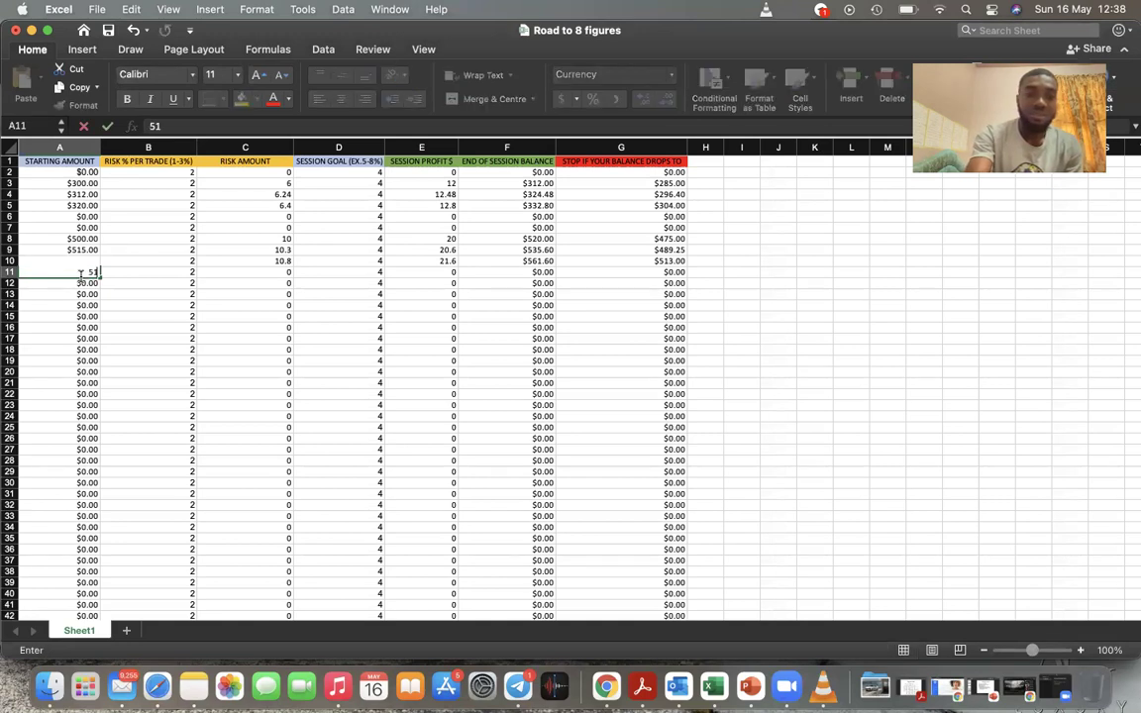
pyautogui.press('Tab')
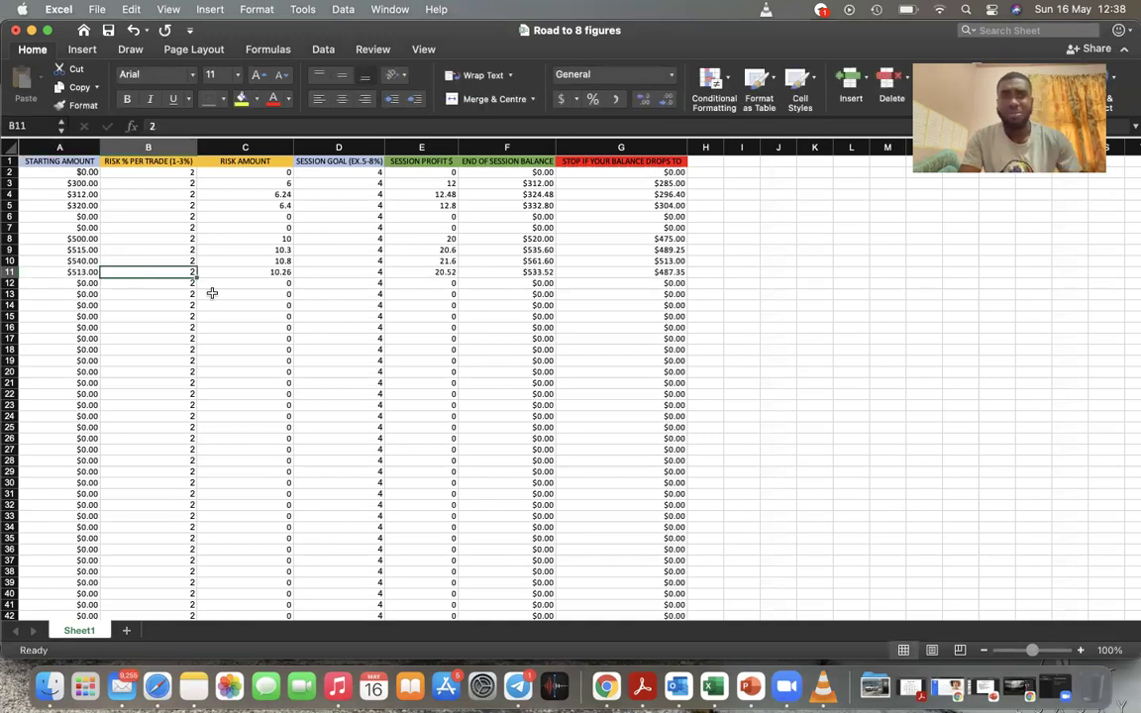
pyautogui.click(260, 300)
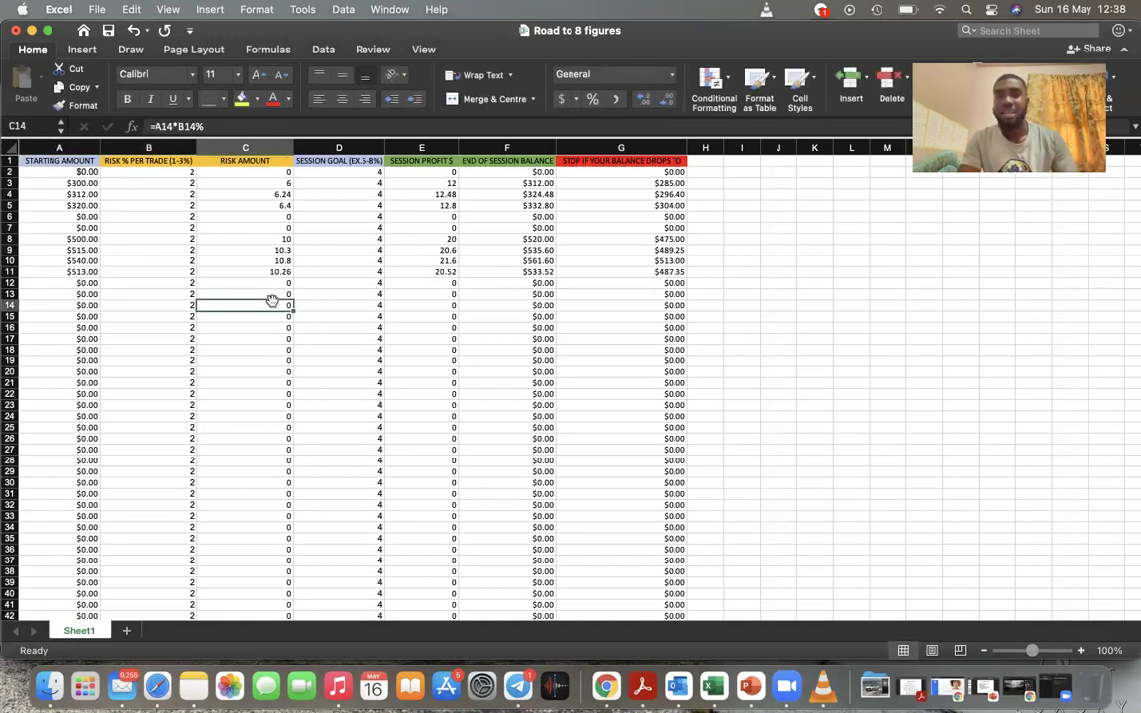
pyautogui.click(30, 31)
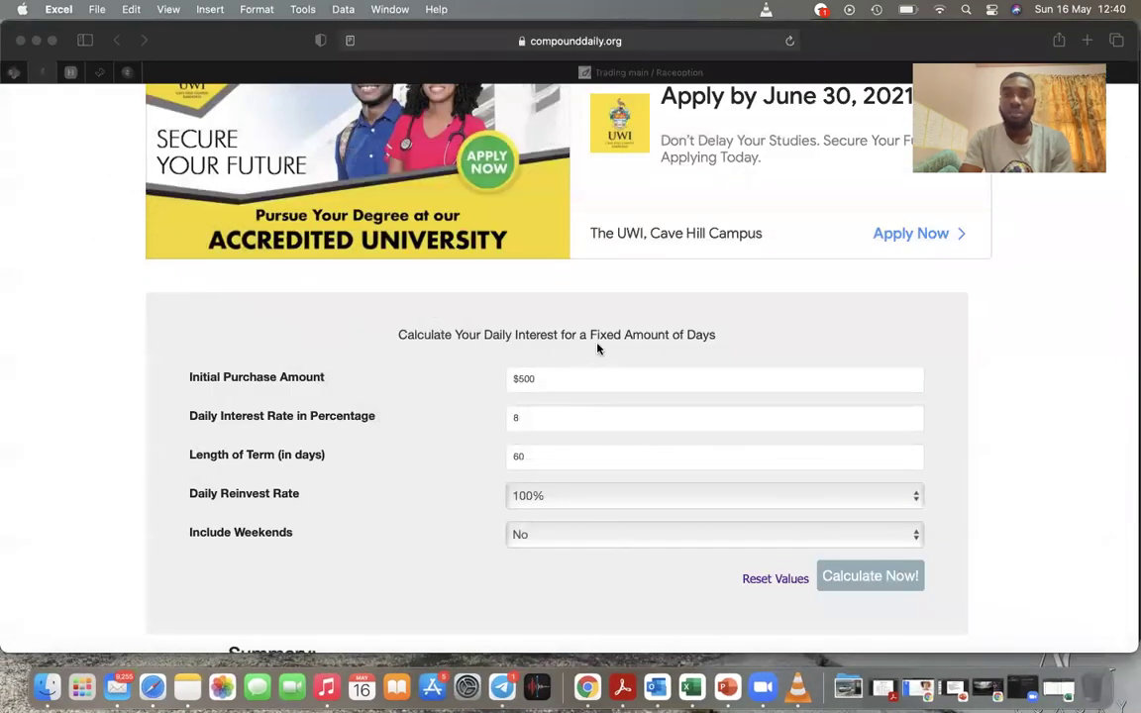
pyautogui.scroll(5, 597, 349)
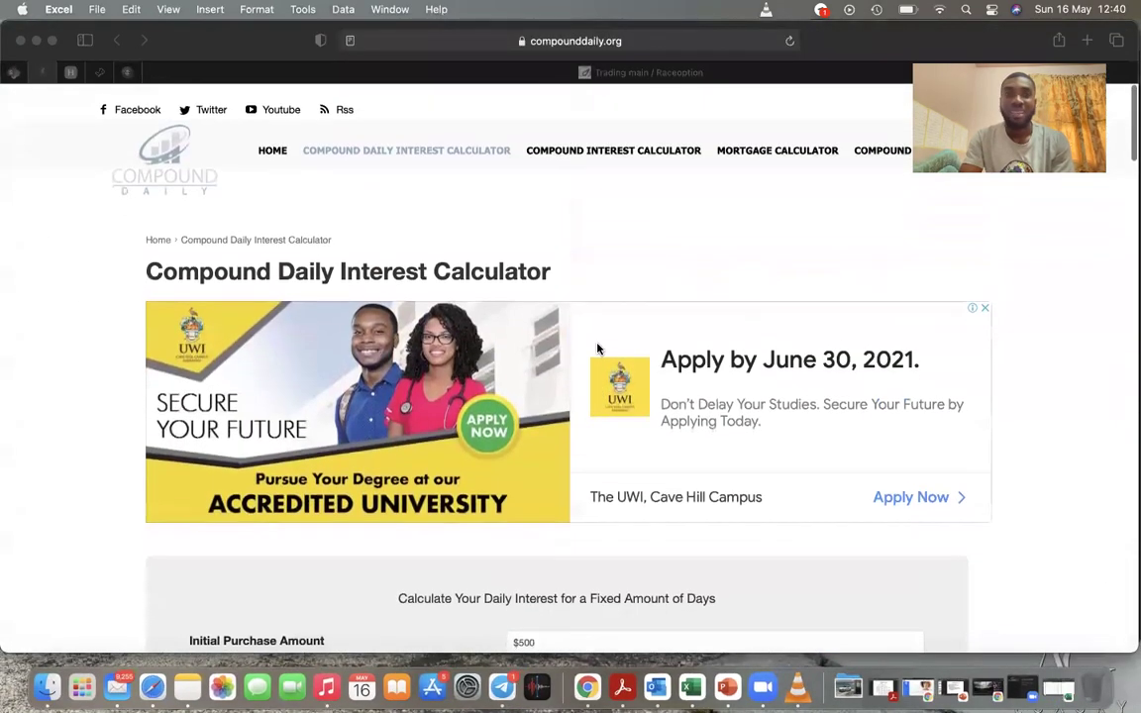